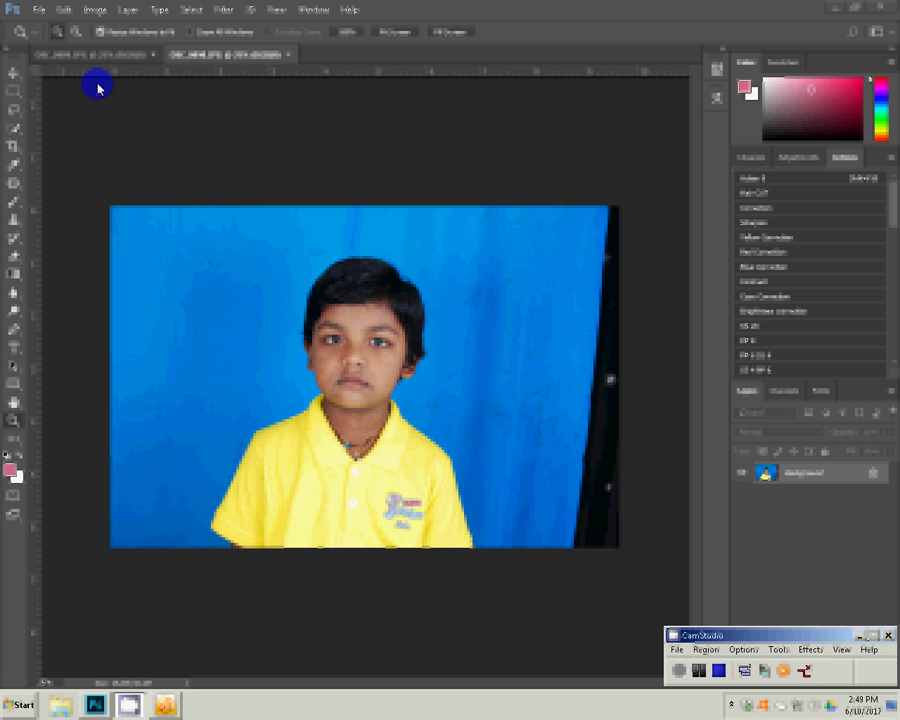
In the portrait document, frame a passport-size crop around the child's head and shoulders
{"action": "left_click", "coordinate": [91, 56]}
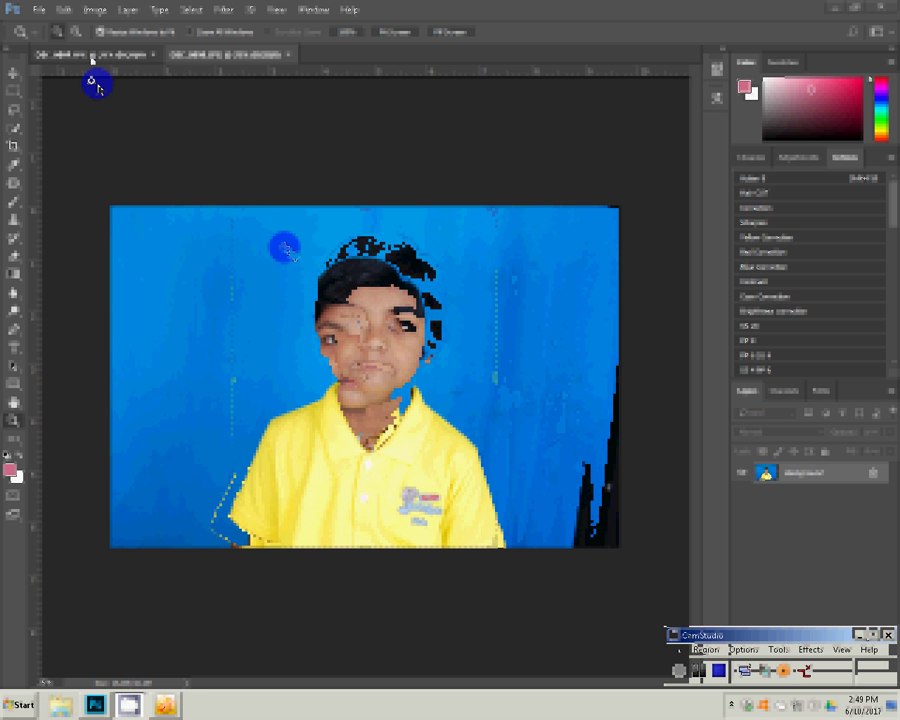
{"action": "key", "text": "w"}
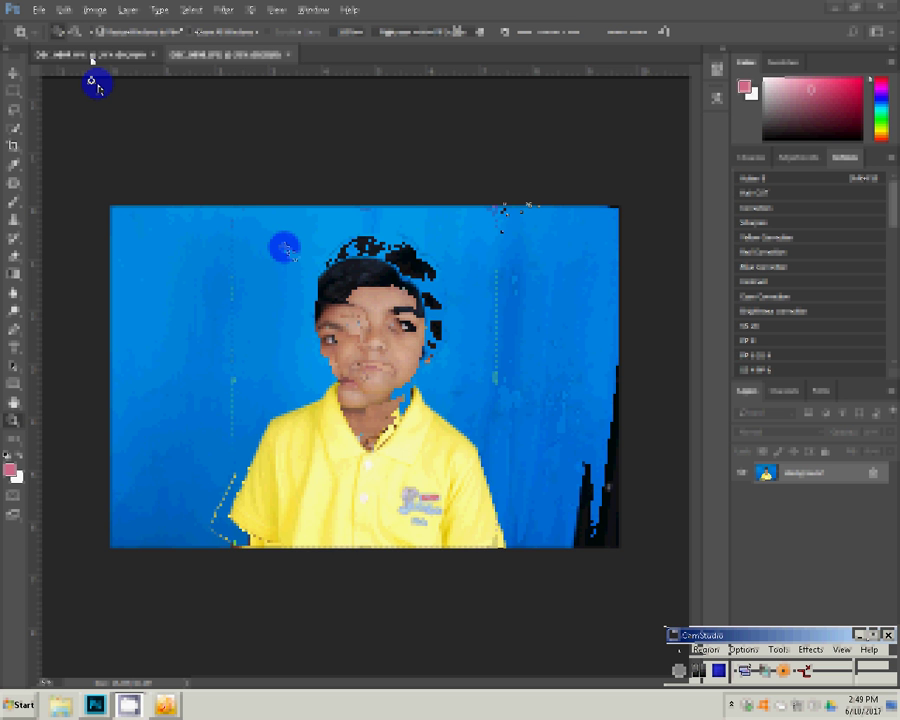
{"action": "key", "text": "ctrl+t"}
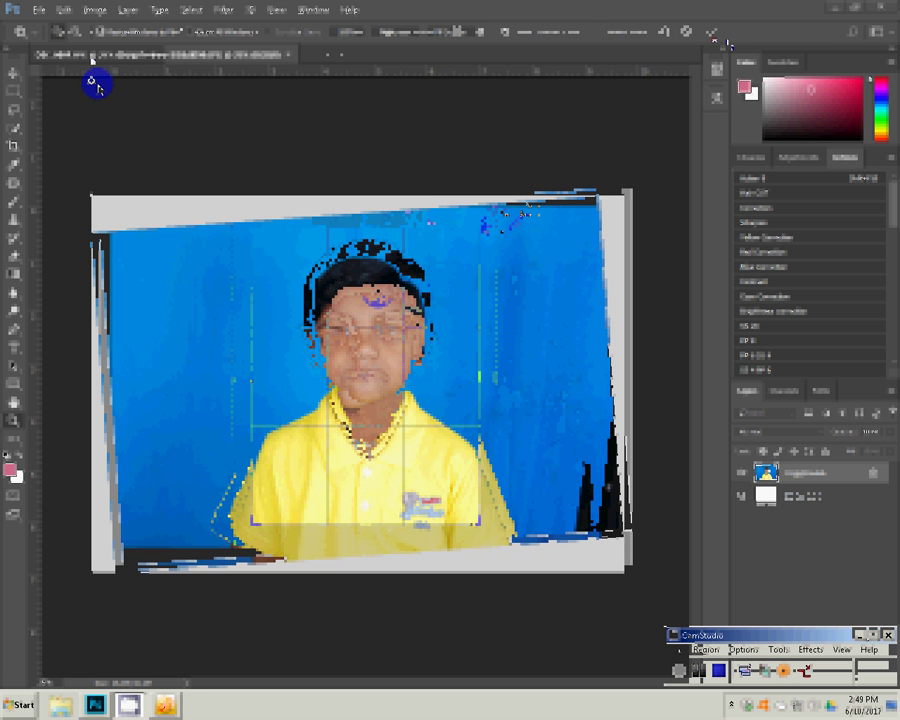
Commit the passport crop and zoom the small photo to 100% for close editing
{"action": "key", "text": "Return"}
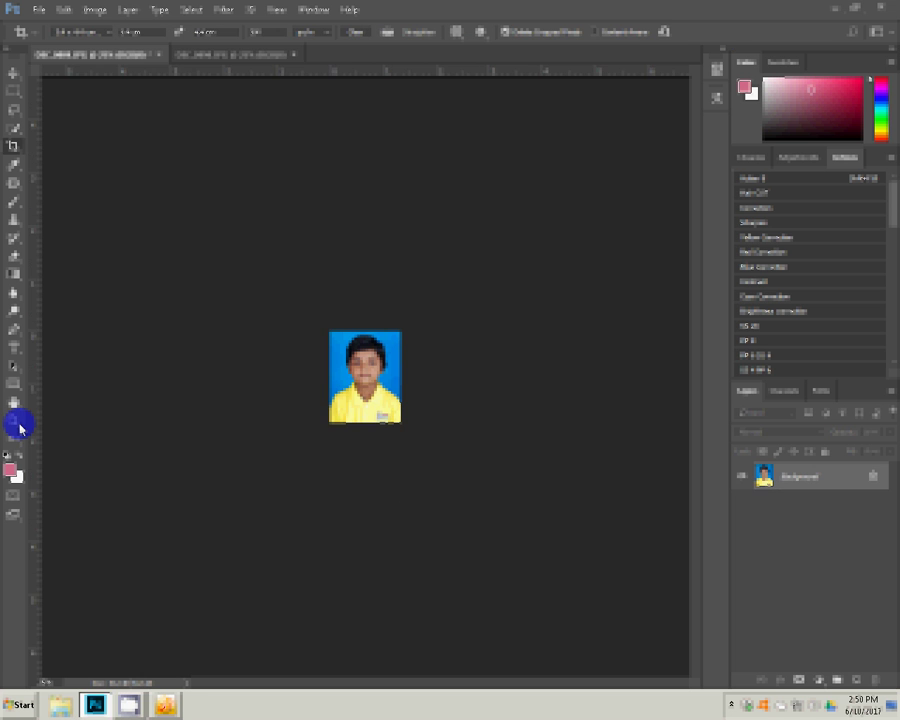
{"action": "double_click", "coordinate": [18, 424]}
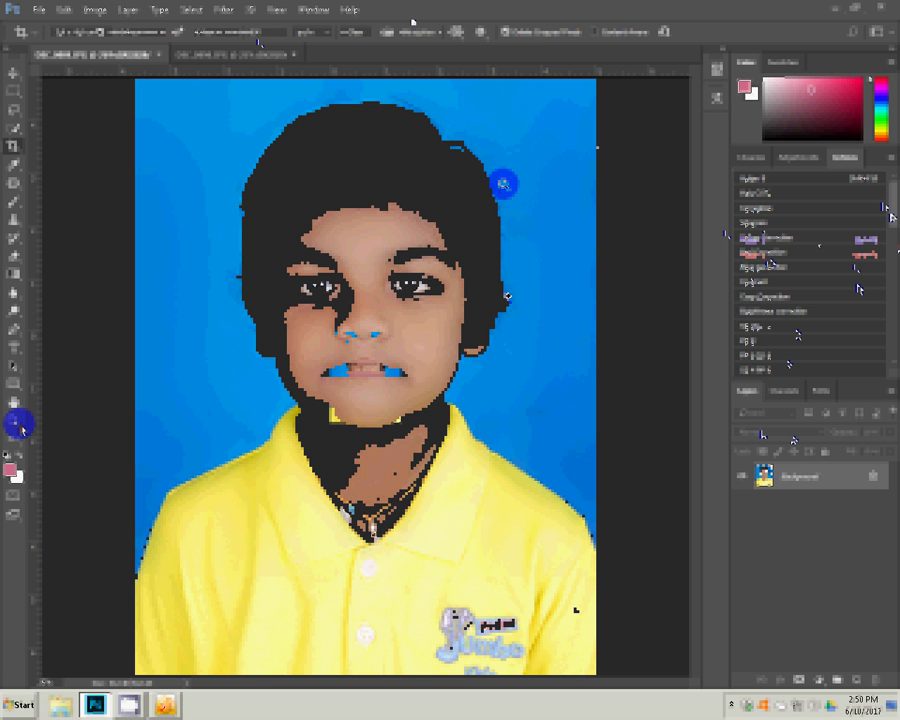
{"action": "left_click", "coordinate": [20, 425]}
{"action": "left_click", "coordinate": [12, 130]}
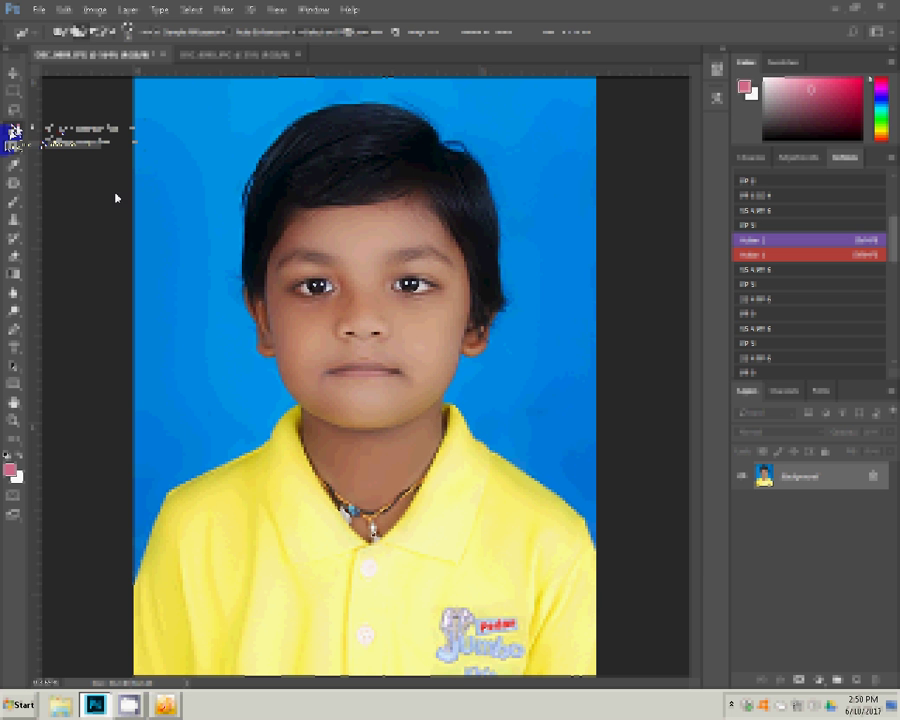
Quick-select the child's head and hair, then add the shirt to the selection
{"action": "left_click", "coordinate": [195, 261]}
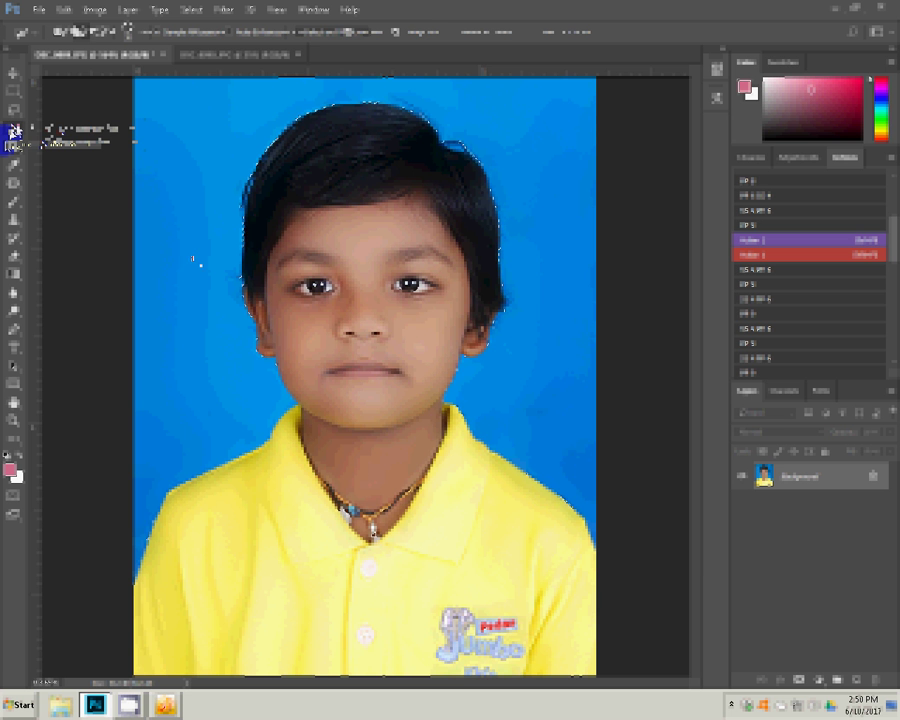
{"action": "left_click", "coordinate": [500, 495]}
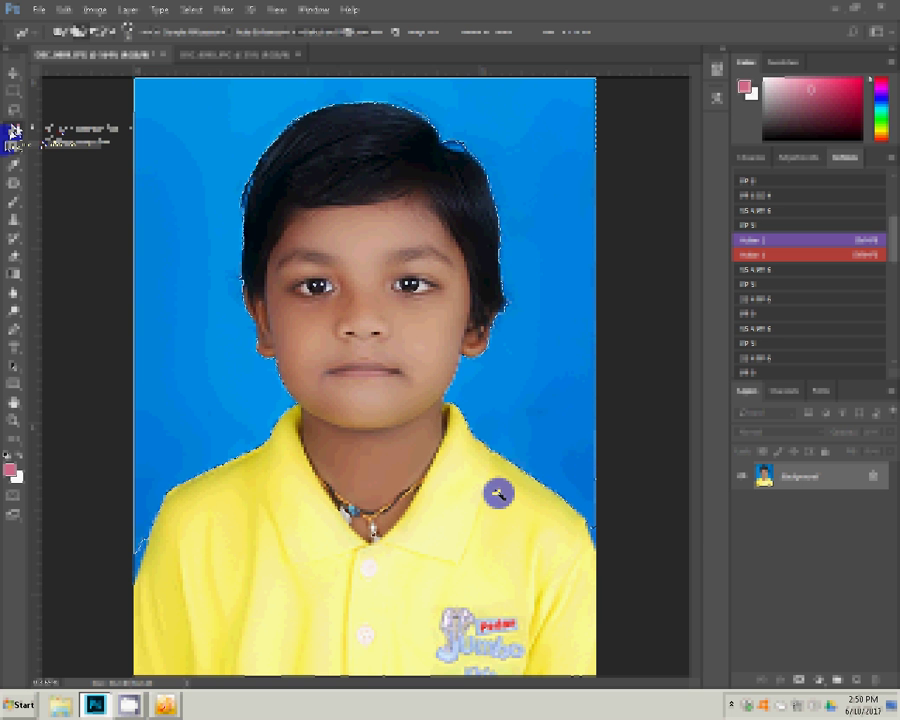
{"action": "left_click", "coordinate": [30, 143]}
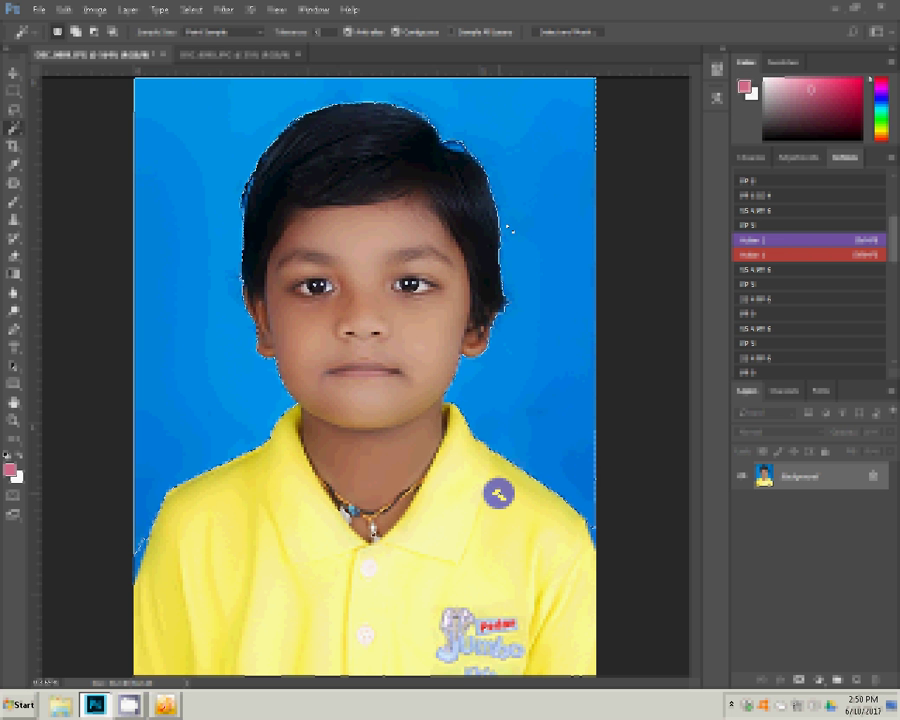
Add a blue Solid Color fill layer for the background, then sample the forehead colour
{"action": "left_click", "coordinate": [818, 679]}
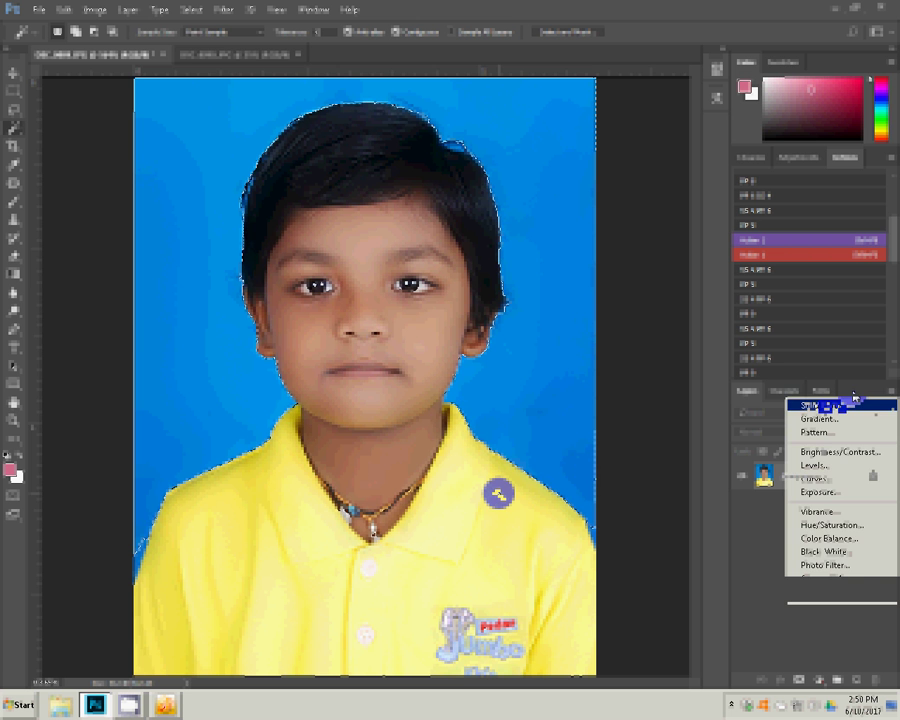
{"action": "left_click", "coordinate": [825, 405]}
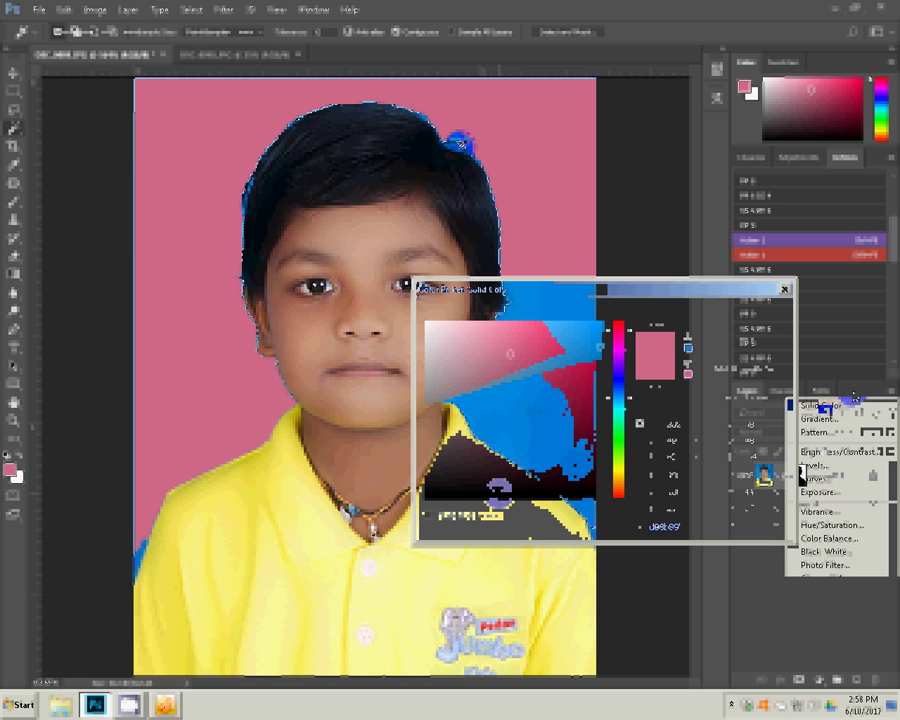
{"action": "left_click", "coordinate": [458, 143]}
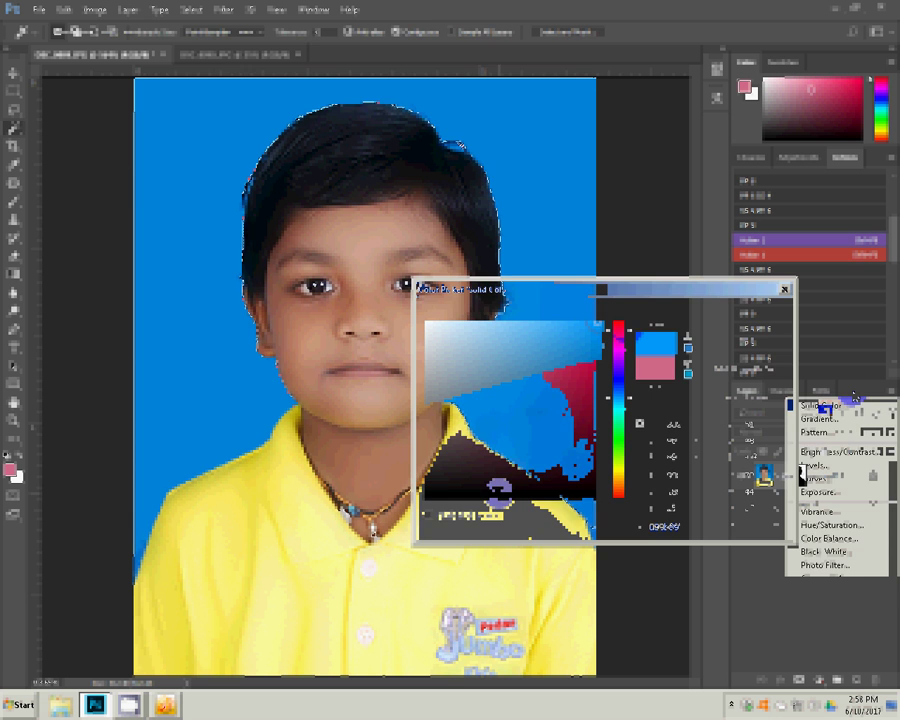
{"action": "left_click", "coordinate": [738, 318]}
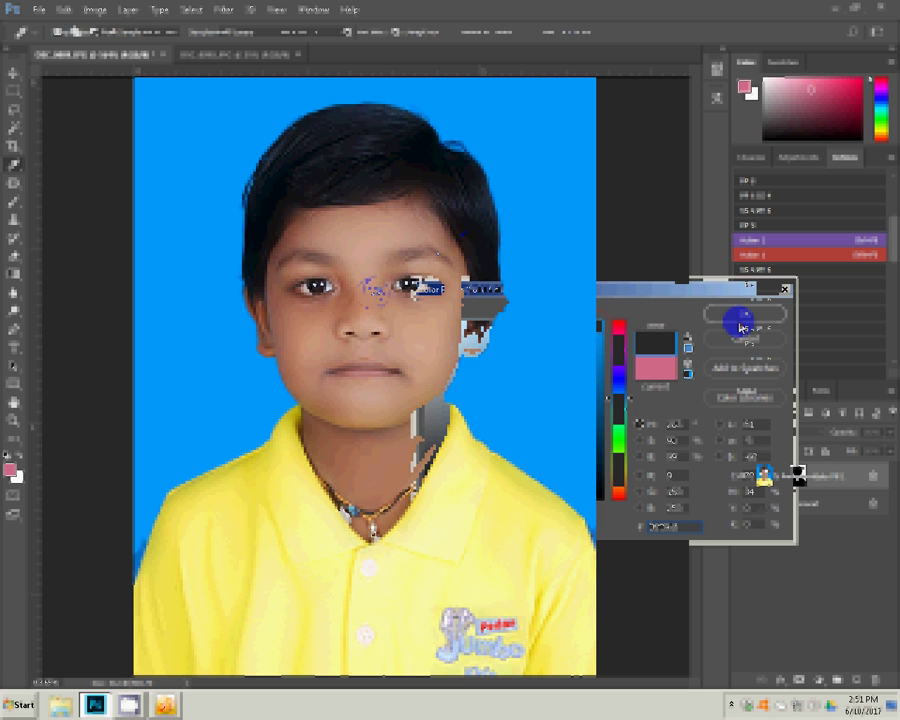
{"action": "left_click", "coordinate": [376, 263]}
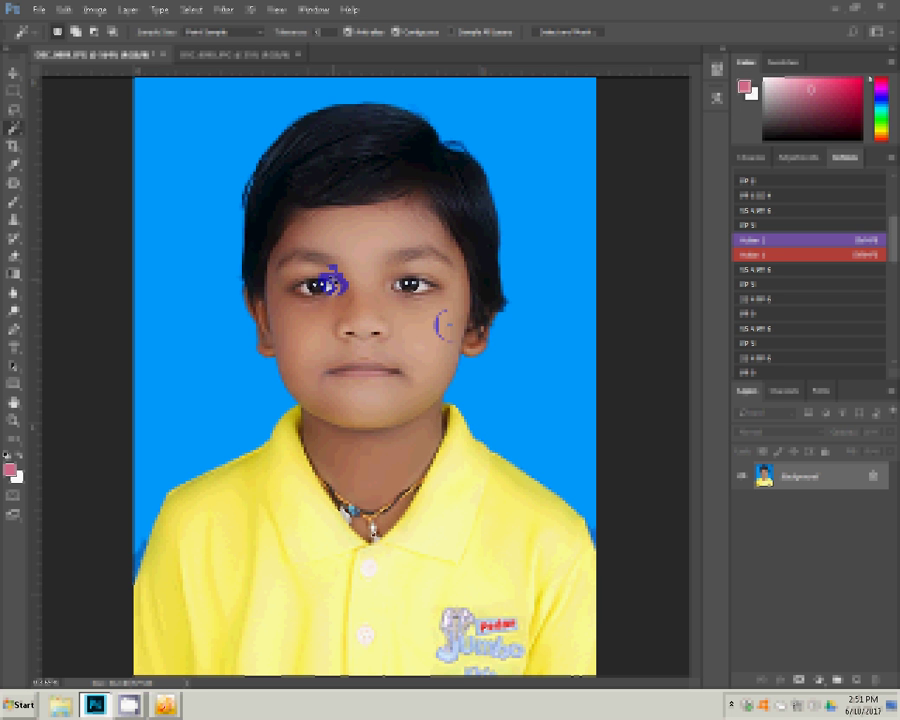
Click on the image and add a new layer to the document
{"action": "left_click", "coordinate": [485, 190]}
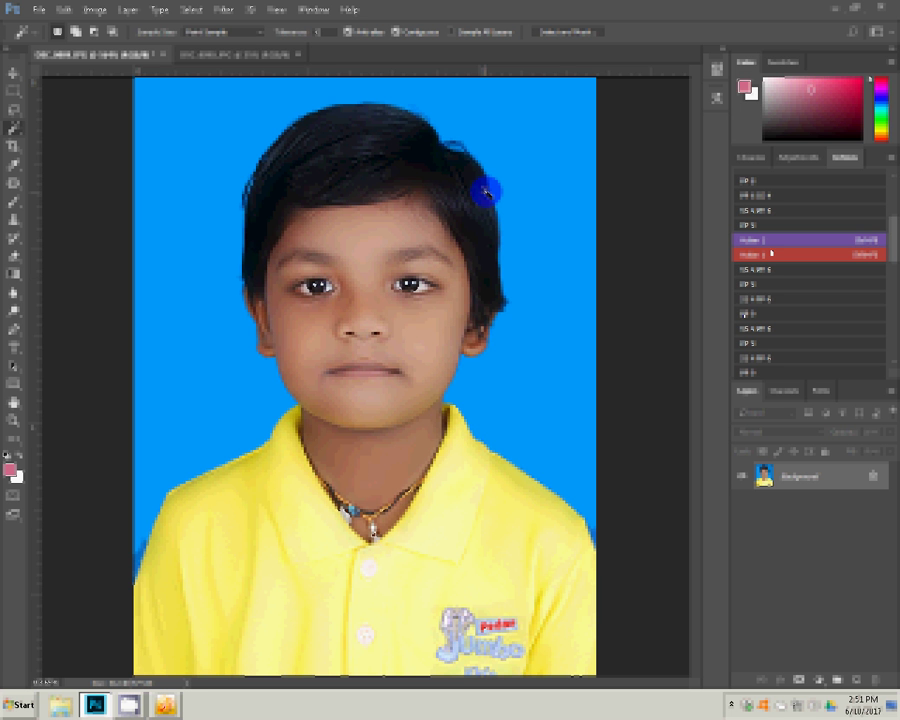
{"action": "left_click", "coordinate": [377, 369]}
{"action": "left_click", "coordinate": [377, 369]}
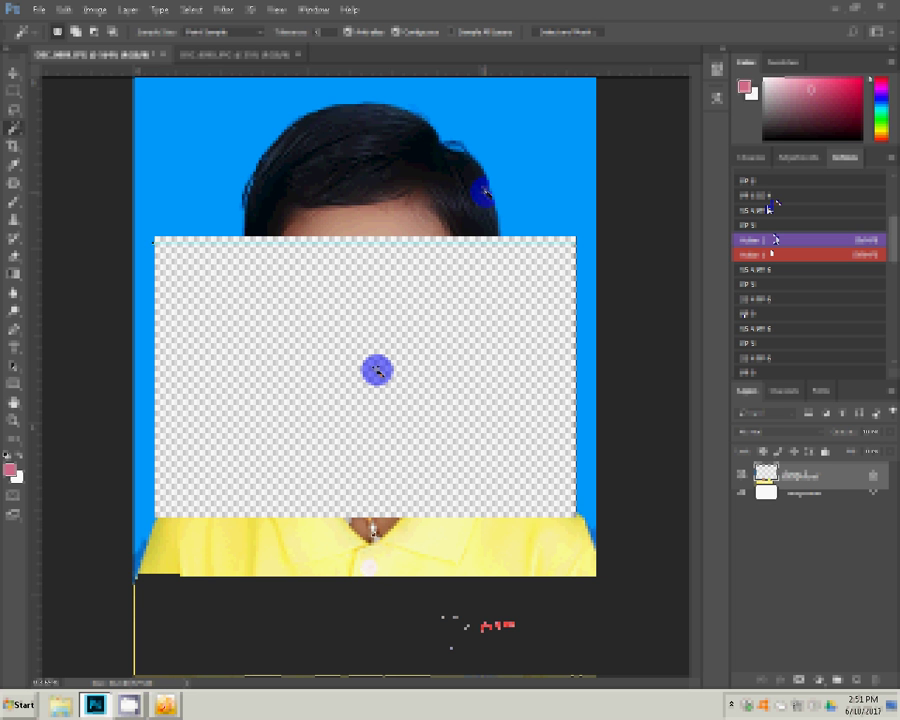
{"action": "key", "text": "ctrl+j"}
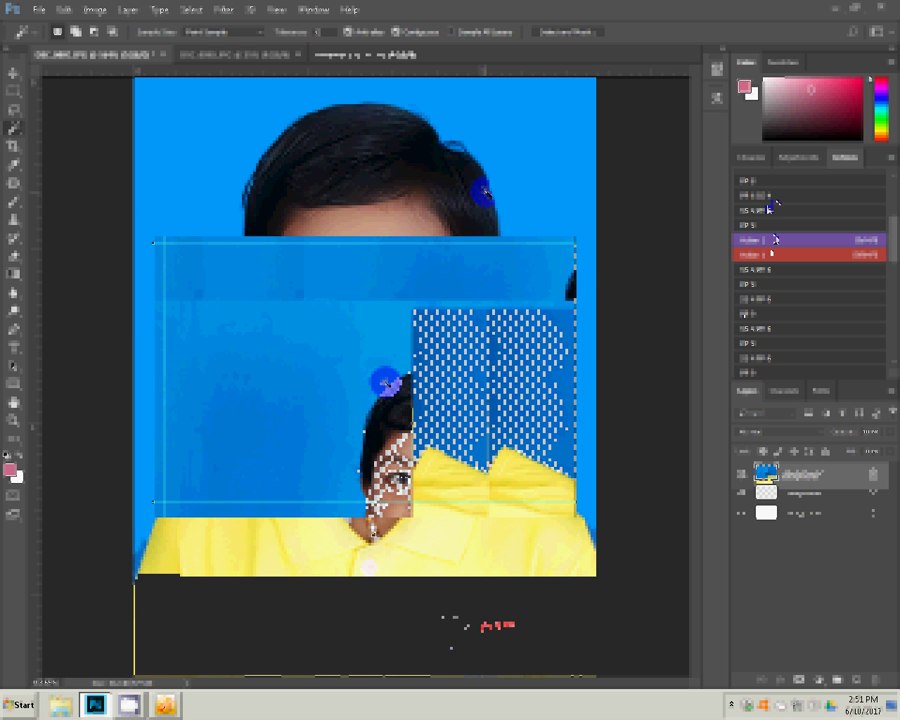
Close Untitled-1 without saving and return to the portrait document
{"action": "key", "text": "ctrl+w"}
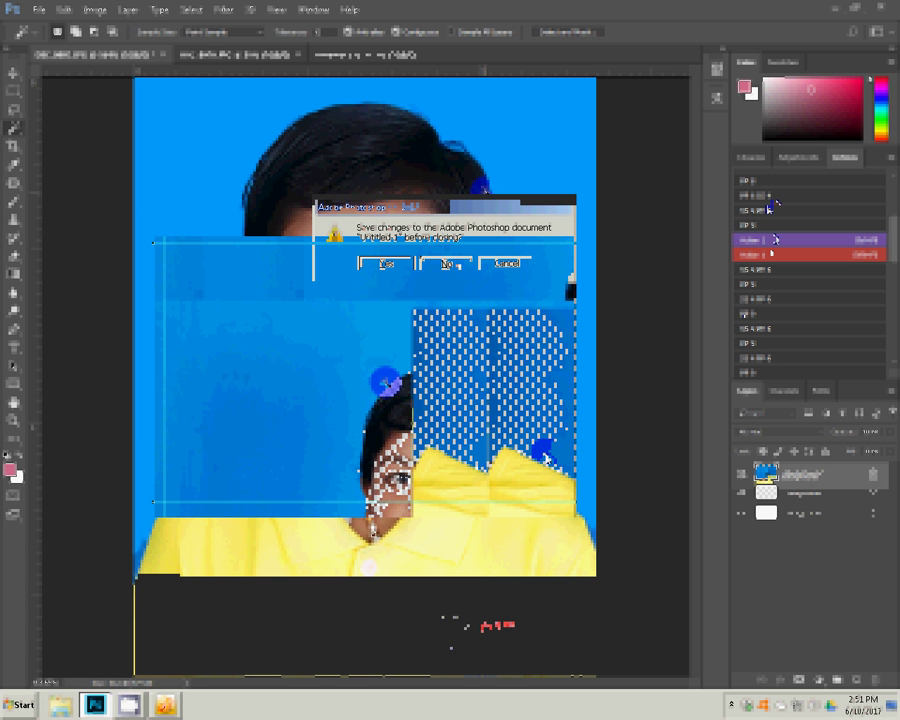
{"action": "left_click", "coordinate": [447, 264]}
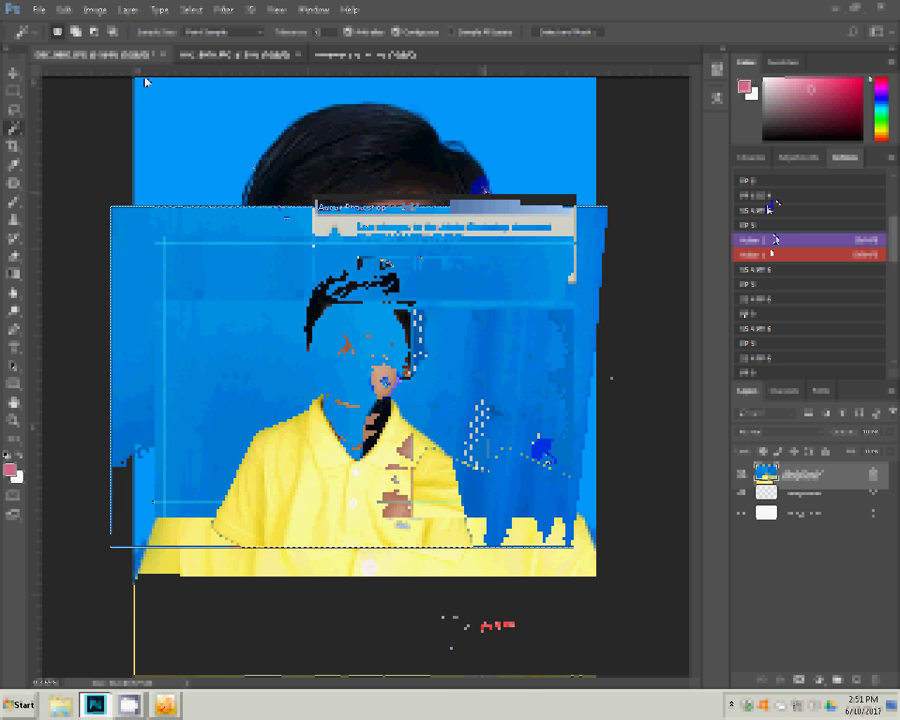
{"action": "left_click", "coordinate": [118, 56]}
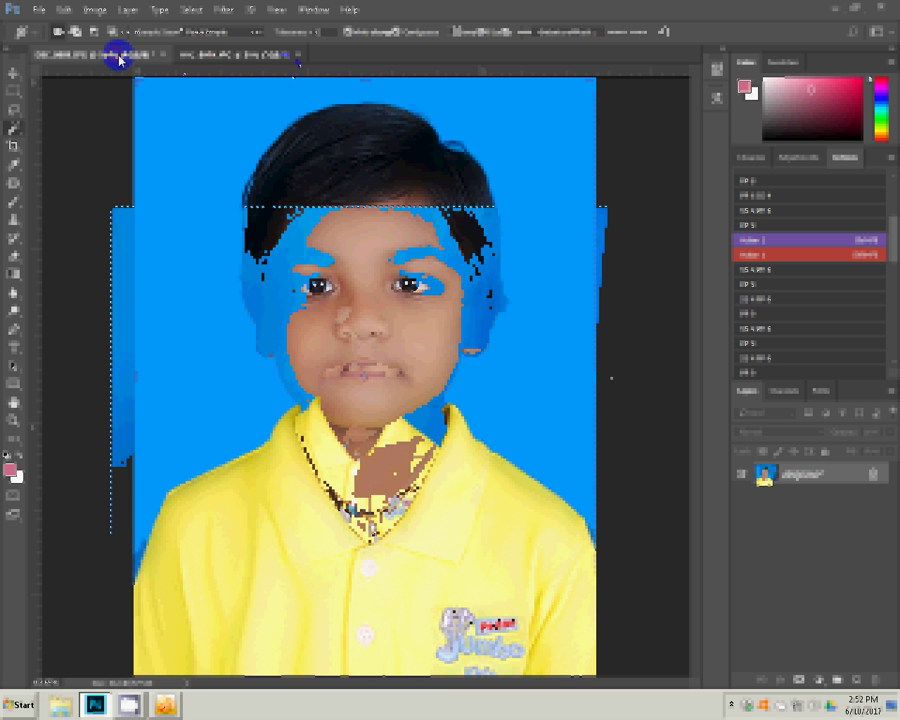
{"action": "left_click", "coordinate": [142, 103]}
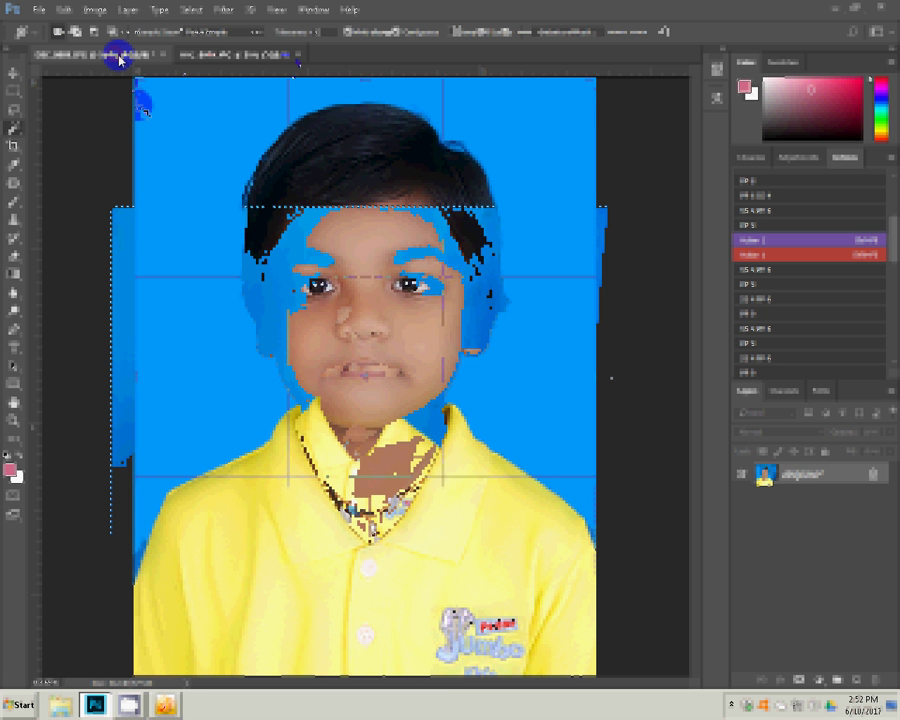
{"action": "key", "text": "w"}
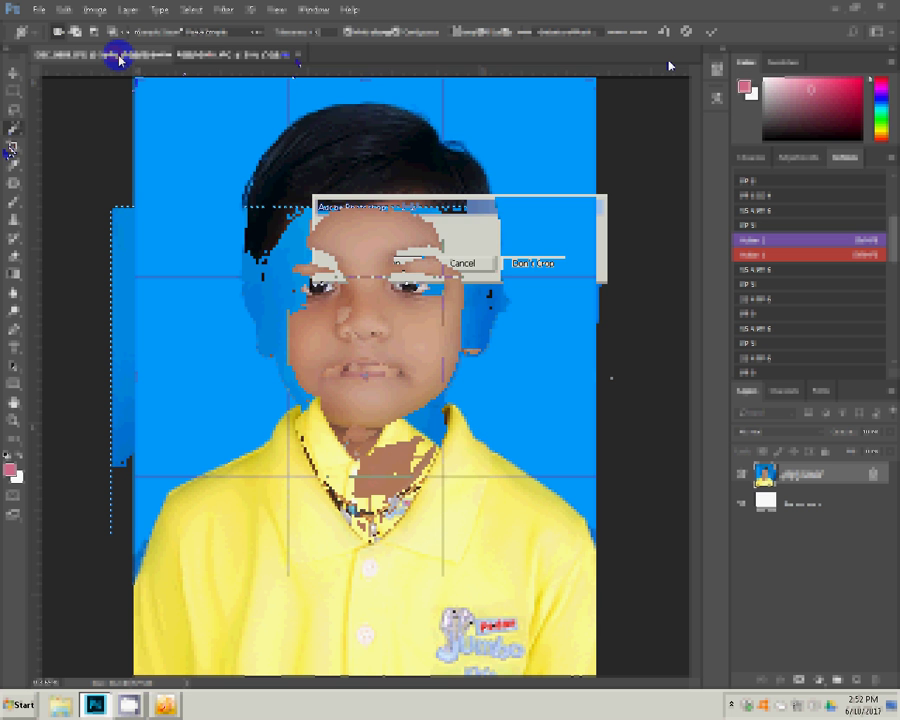
{"action": "key", "text": "Escape"}
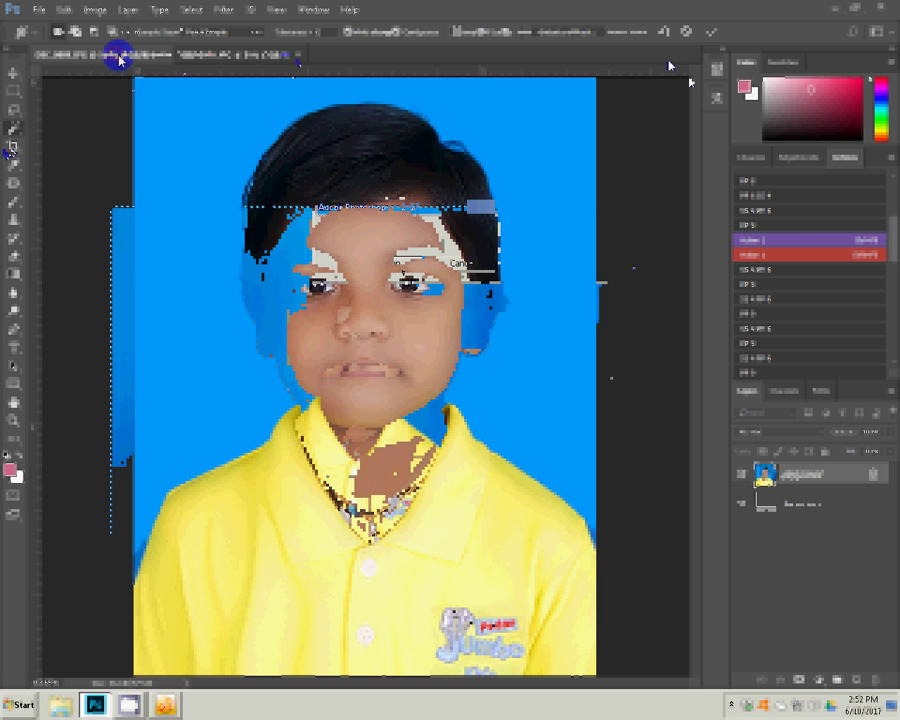
{"action": "left_click", "coordinate": [608, 200]}
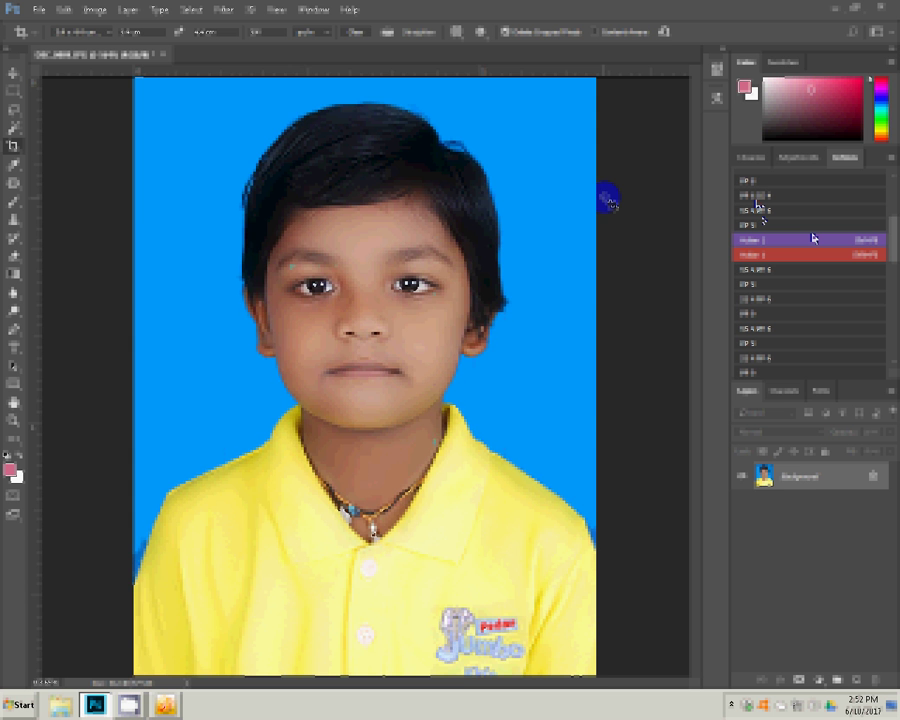
Run the passport-sheet action and save the tiled print sheet as JPEG '3-4x6=1'
{"action": "key", "text": "F2"}
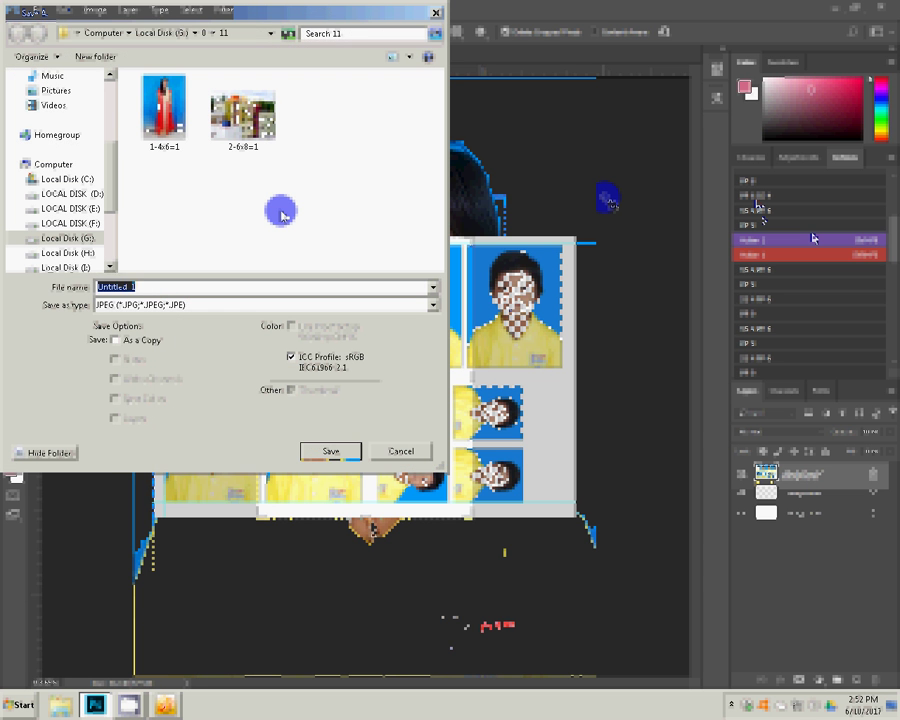
{"action": "type", "text": "3-4x6"}
{"action": "type", "text": "=1"}
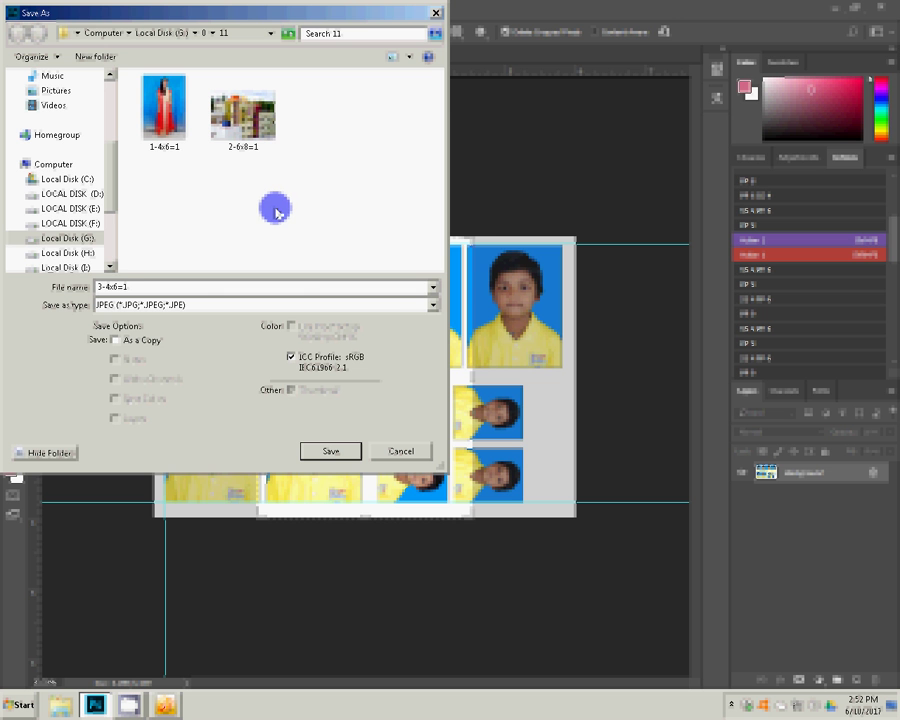
{"action": "left_click", "coordinate": [325, 452]}
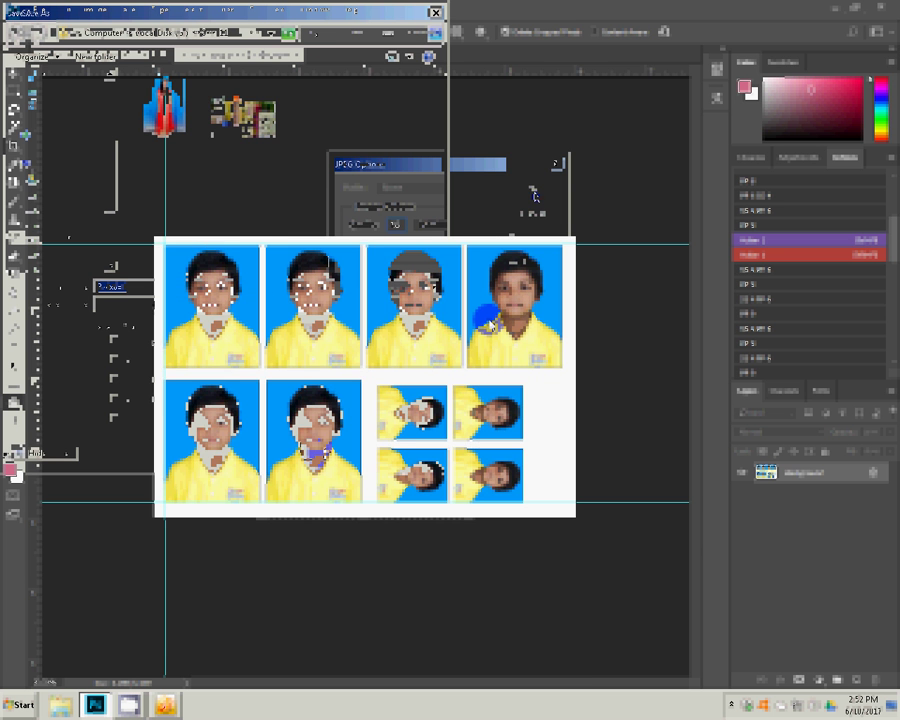
{"action": "key", "text": "ctrl+w"}
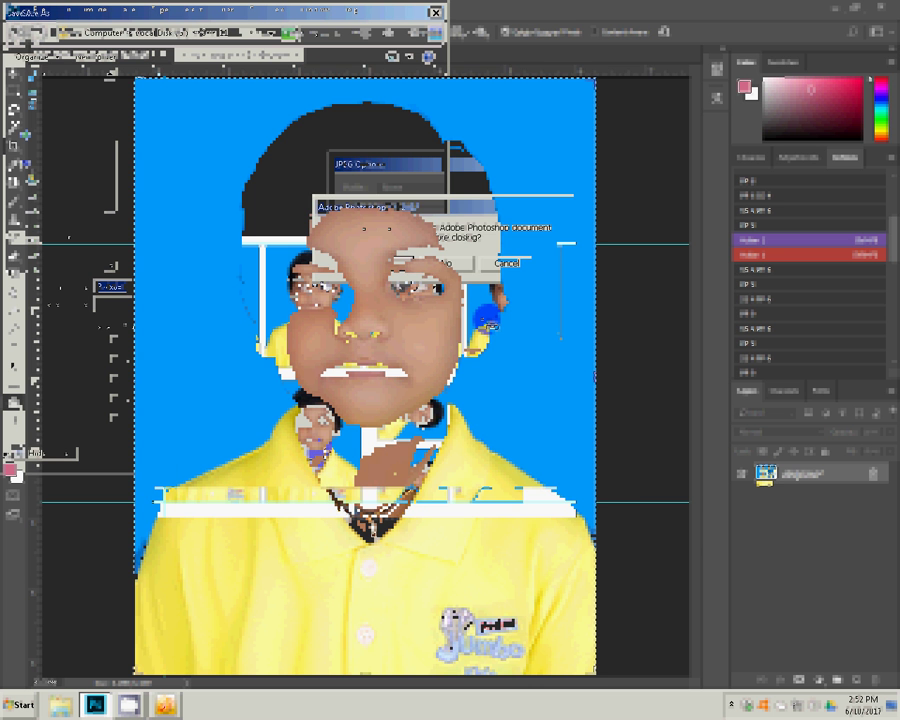